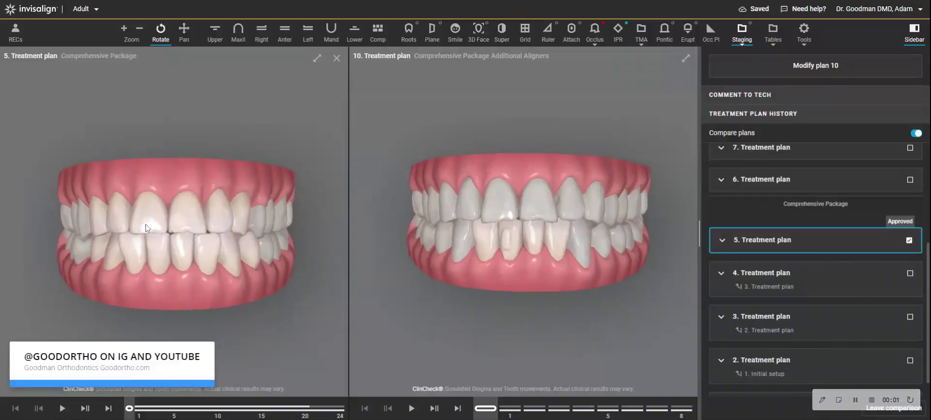
Compare the upper arches of plans 5 and 10 in isolation from the front, and restore the display of both arches.
{"action": "scroll", "coordinate": [146, 228], "scroll_direction": "down", "scroll_amount": 2}
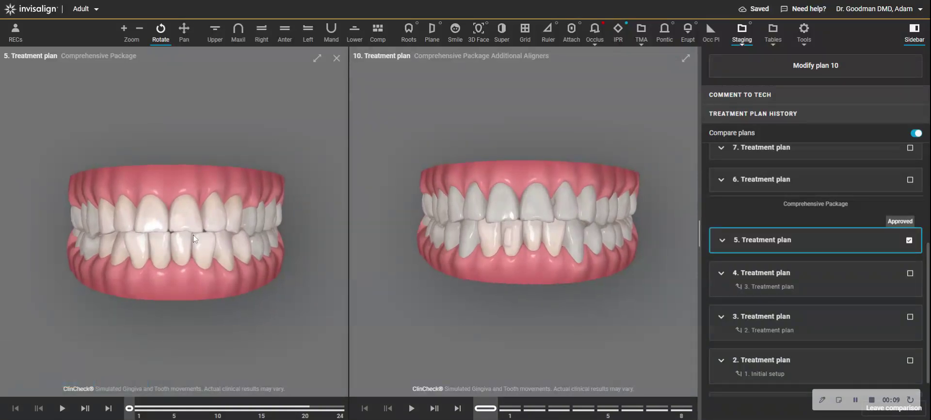
{"action": "left_click_drag", "start_coordinate": [178, 228], "coordinate": [189, 213]}
{"action": "left_click", "coordinate": [218, 42]}
{"action": "left_click_drag", "start_coordinate": [175, 233], "coordinate": [174, 257]}
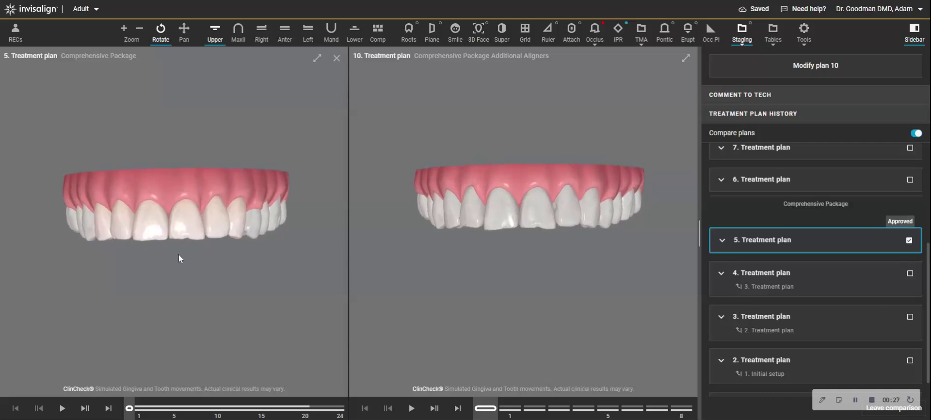
{"action": "left_click_drag", "start_coordinate": [187, 261], "coordinate": [190, 262]}
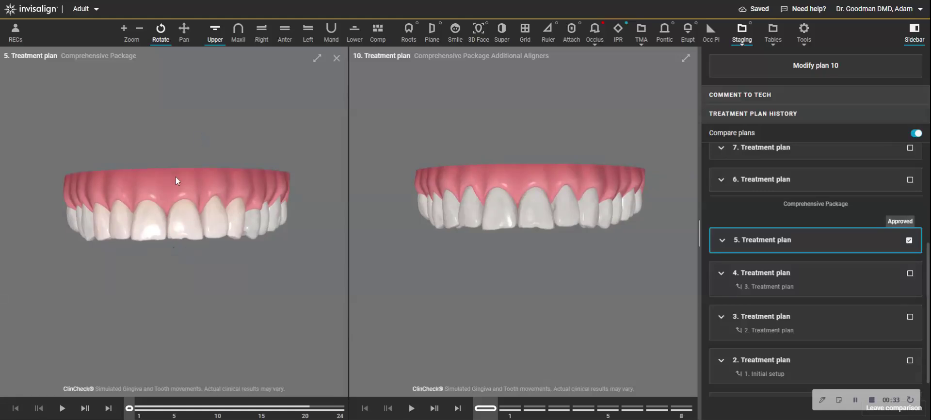
{"action": "left_click", "coordinate": [215, 30]}
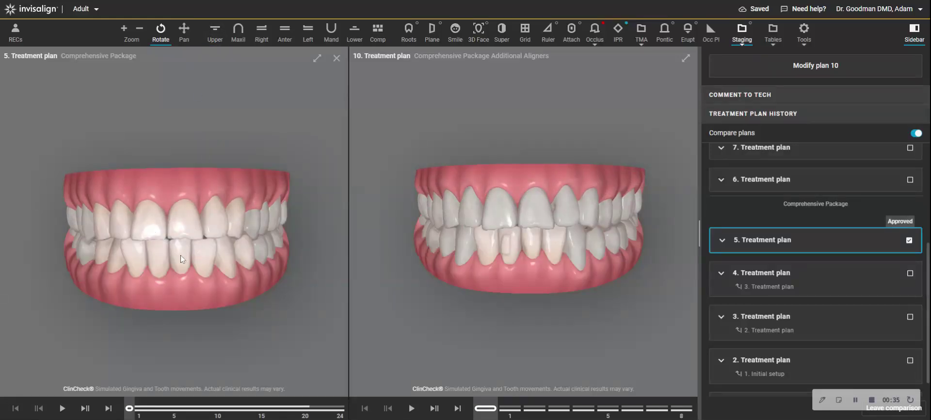
Isolate the upper arches again to compare the incisors, and restore both arches to view the overjet from below.
{"action": "mouse_move", "coordinate": [181, 255]}
{"action": "left_mouse_down"}
{"action": "mouse_move", "coordinate": [180, 236]}
{"action": "mouse_move", "coordinate": [181, 250]}
{"action": "left_mouse_up"}
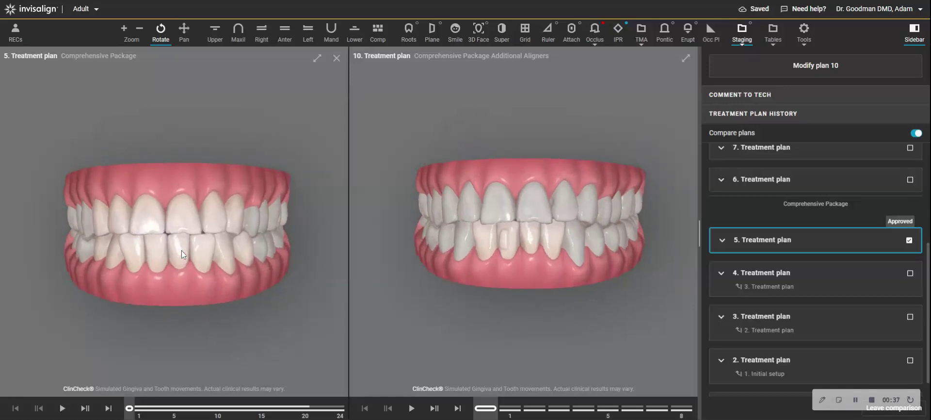
{"action": "left_click_drag", "start_coordinate": [182, 223], "coordinate": [180, 251]}
{"action": "left_click", "coordinate": [215, 33]}
{"action": "mouse_move", "coordinate": [177, 231]}
{"action": "left_mouse_down"}
{"action": "mouse_move", "coordinate": [174, 139]}
{"action": "mouse_move", "coordinate": [167, 190]}
{"action": "mouse_move", "coordinate": [190, 238]}
{"action": "left_mouse_up"}
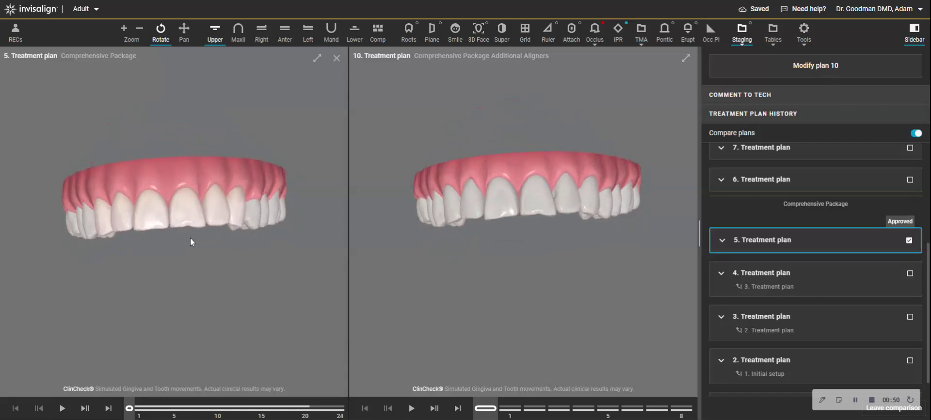
{"action": "left_click", "coordinate": [215, 33]}
{"action": "left_click_drag", "start_coordinate": [196, 141], "coordinate": [155, 48]}
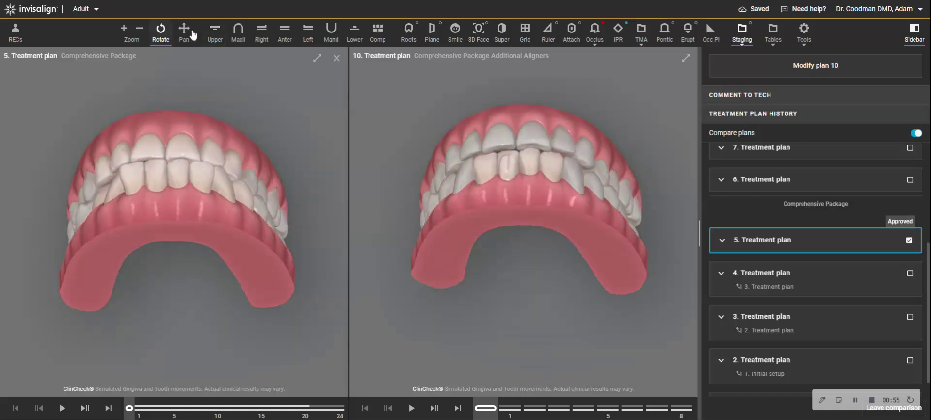
Inspect the upper and lower arches separately in both plans, and bring back the full bite seen from the front.
{"action": "left_click", "coordinate": [215, 32]}
{"action": "left_click_drag", "start_coordinate": [176, 125], "coordinate": [138, 132]}
{"action": "left_click", "coordinate": [355, 32]}
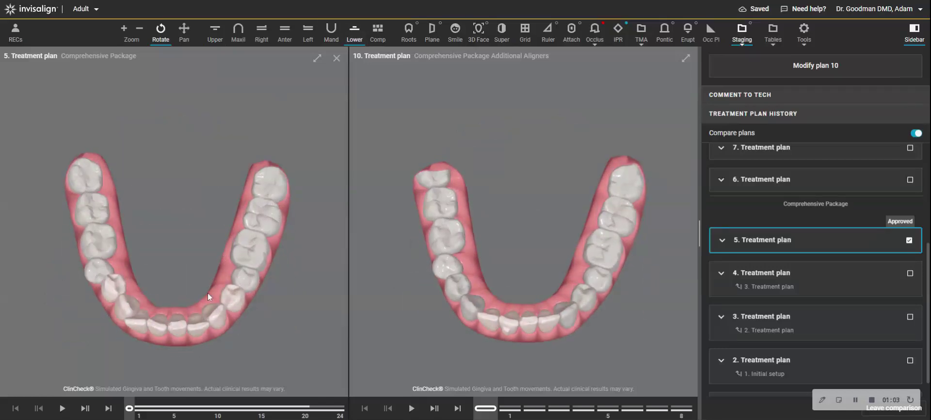
{"action": "left_click_drag", "start_coordinate": [155, 329], "coordinate": [181, 61]}
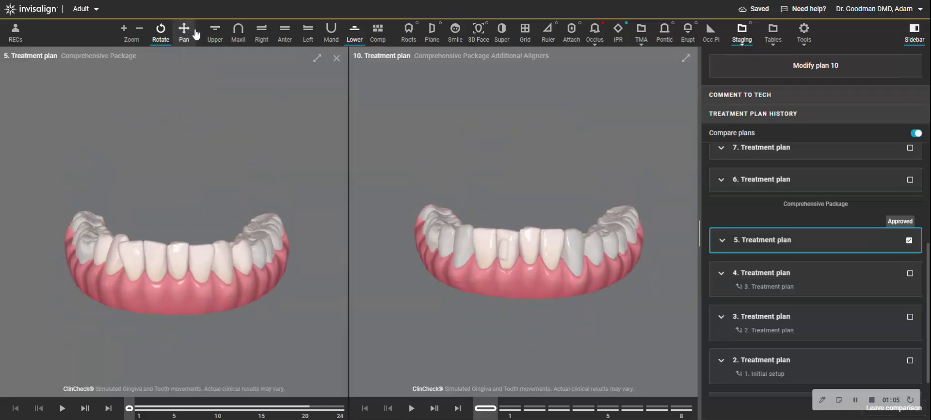
{"action": "left_click", "coordinate": [212, 35]}
{"action": "left_click", "coordinate": [212, 35]}
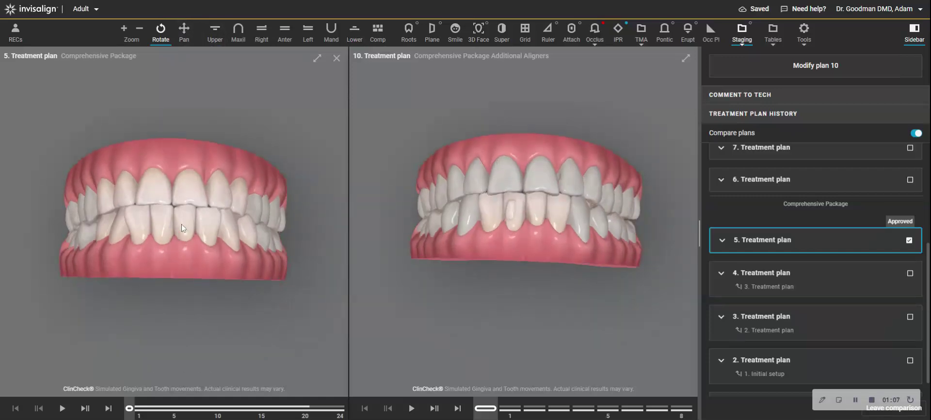
{"action": "left_click_drag", "start_coordinate": [156, 229], "coordinate": [192, 217]}
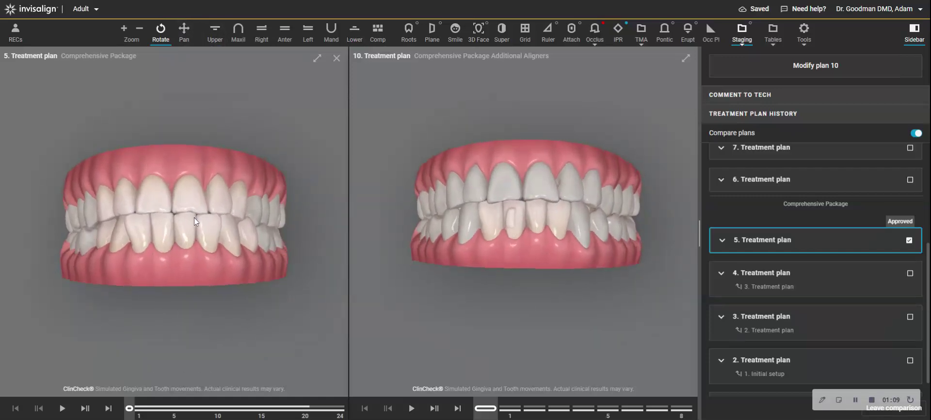
Show the IPR and spacing markers and compare the initial and final stages of treatment plan 5.
{"action": "left_click", "coordinate": [617, 32]}
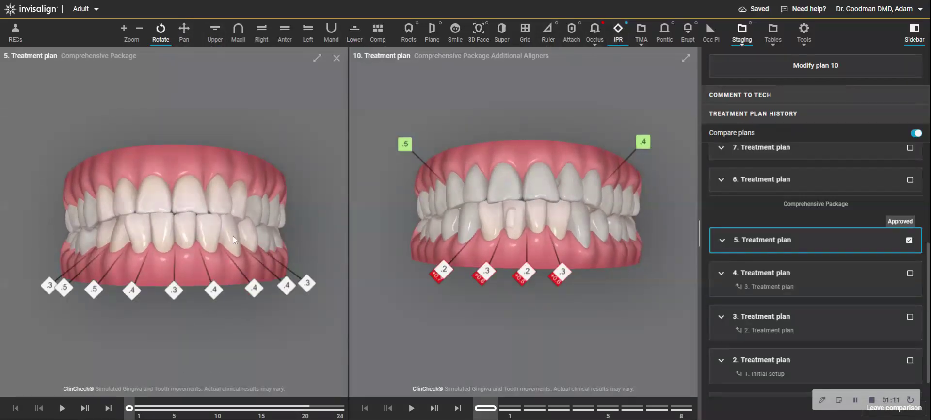
{"action": "left_click_drag", "start_coordinate": [180, 236], "coordinate": [173, 208]}
{"action": "left_click", "coordinate": [108, 407]}
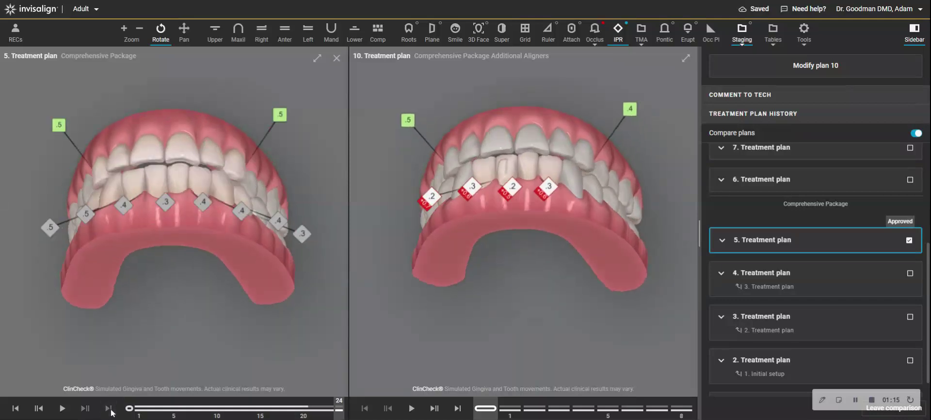
{"action": "left_click", "coordinate": [16, 410]}
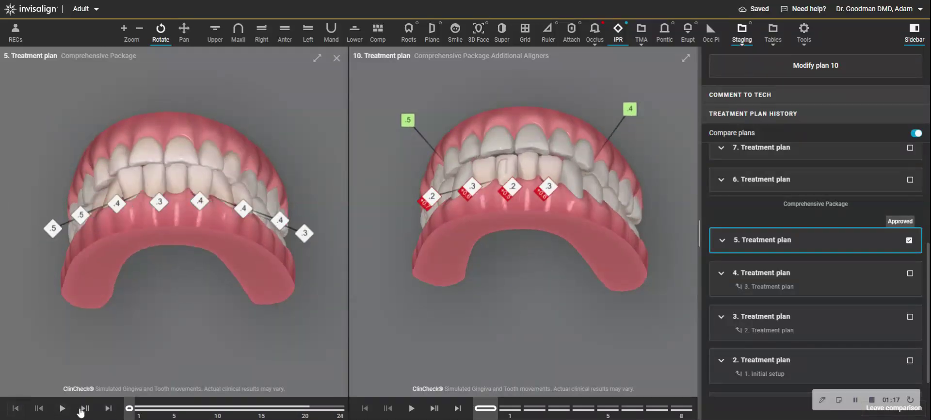
{"action": "left_click", "coordinate": [109, 408]}
{"action": "left_click_drag", "start_coordinate": [135, 333], "coordinate": [179, 252]}
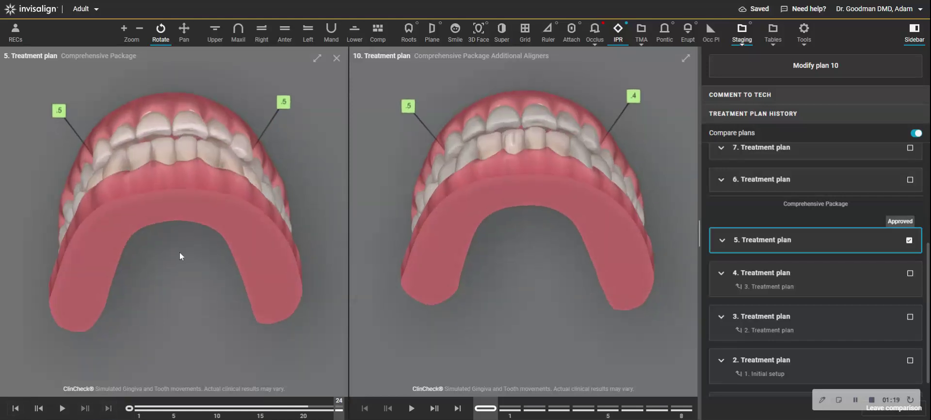
{"action": "left_click_drag", "start_coordinate": [201, 140], "coordinate": [233, 290]}
Expand the comments of treatment plan 5 and return its model to the initial stage.
{"action": "scroll", "coordinate": [747, 271], "scroll_direction": "down", "scroll_amount": 1}
{"action": "left_click", "coordinate": [721, 215]}
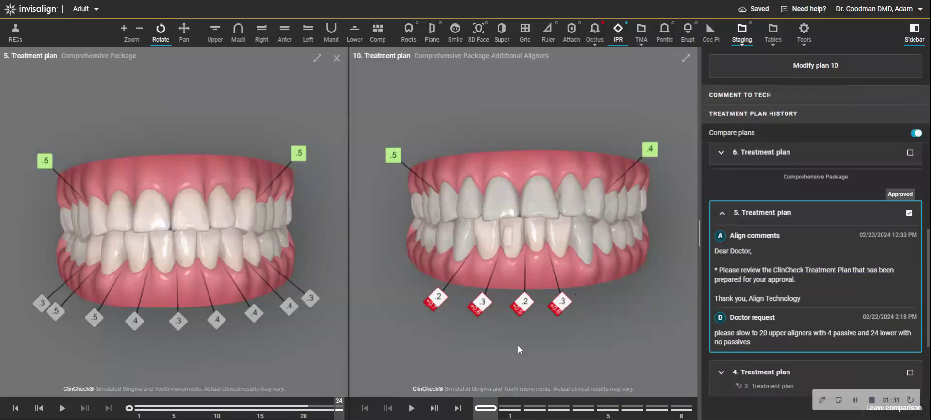
{"action": "left_click_drag", "start_coordinate": [518, 346], "coordinate": [530, 283]}
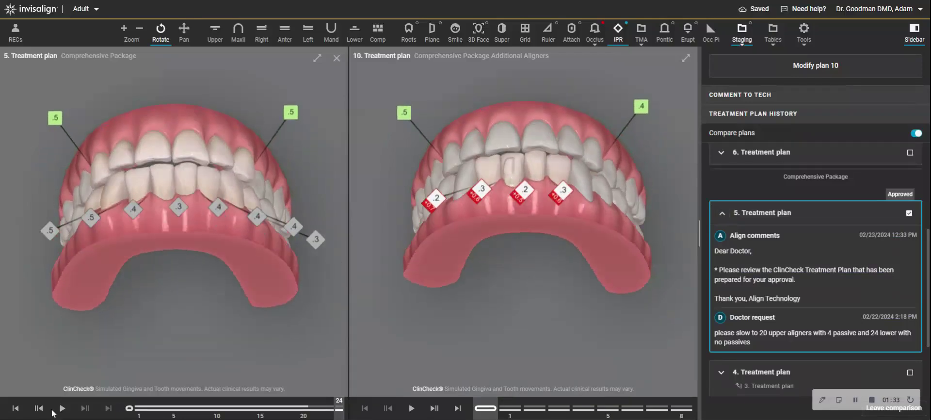
{"action": "left_click", "coordinate": [16, 408]}
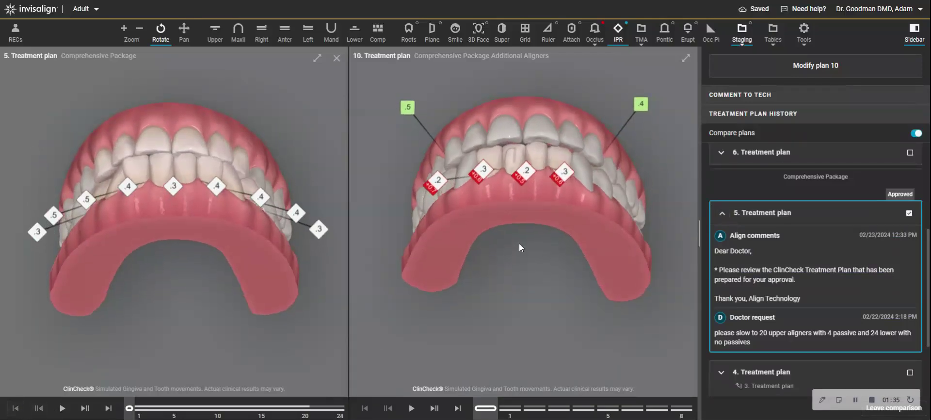
Compare the IPR and spacing markers on the isolated upper and lower arches, and redisplay both arches from below.
{"action": "left_click", "coordinate": [214, 30]}
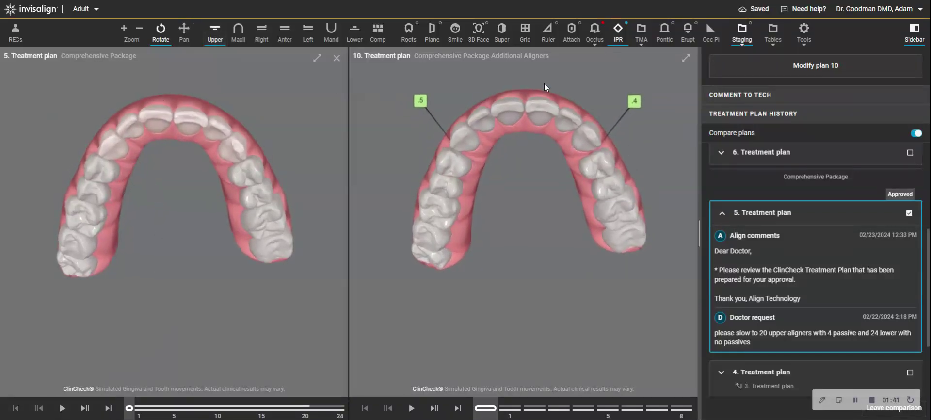
{"action": "left_click", "coordinate": [355, 30]}
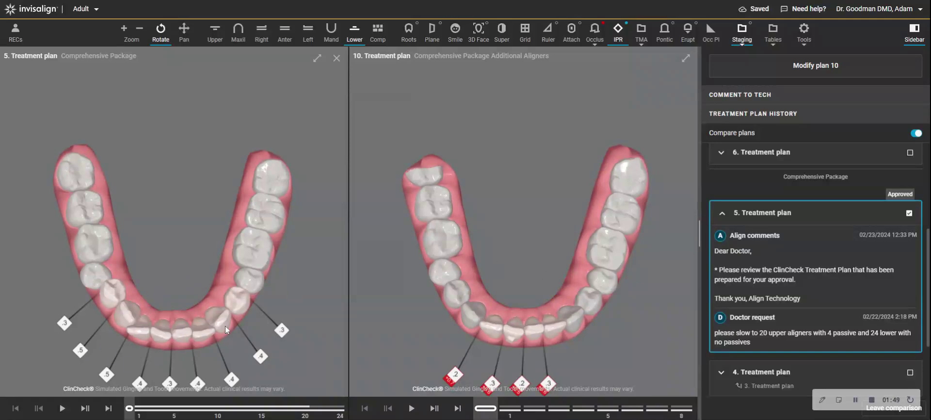
{"action": "left_click_drag", "start_coordinate": [556, 302], "coordinate": [538, 241]}
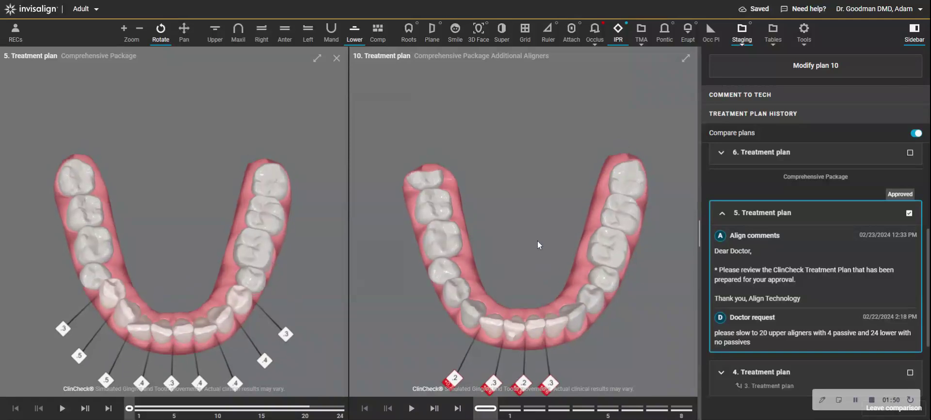
{"action": "left_click", "coordinate": [214, 39]}
{"action": "left_click_drag", "start_coordinate": [509, 181], "coordinate": [512, 256]}
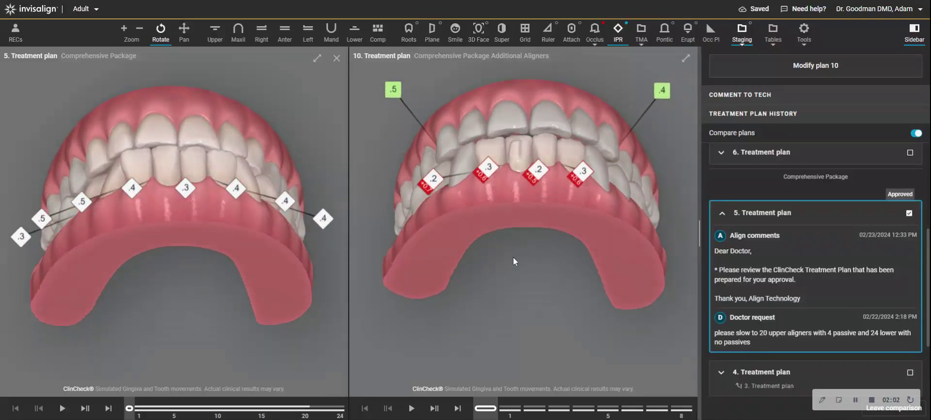
Preview the final stage of treatment plan 10, return it to the start, and examine the lower incisors from the front.
{"action": "left_click", "coordinate": [458, 408]}
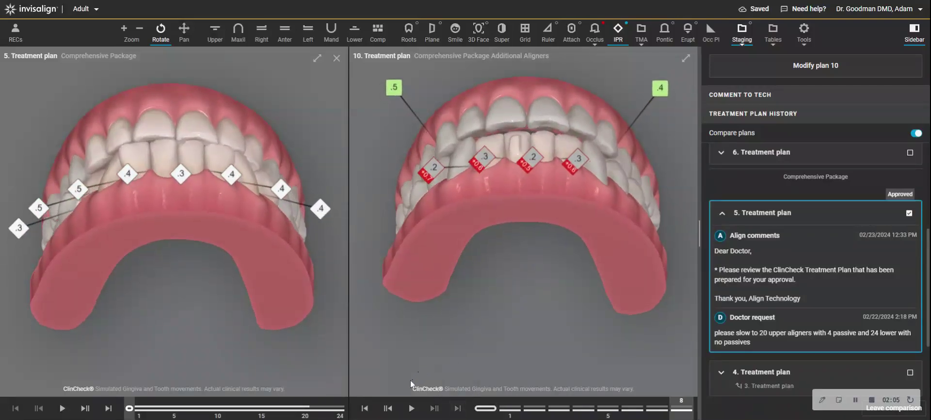
{"action": "left_click", "coordinate": [365, 408]}
{"action": "left_click_drag", "start_coordinate": [514, 241], "coordinate": [554, 193]}
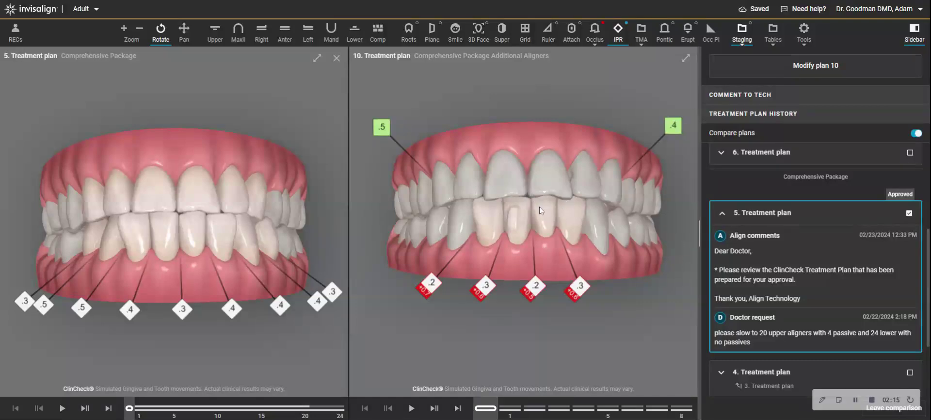
{"action": "left_click_drag", "start_coordinate": [539, 207], "coordinate": [538, 198]}
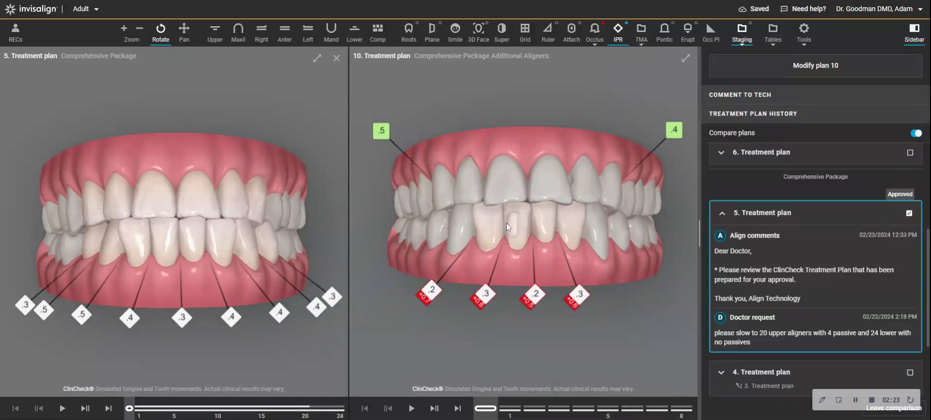
{"action": "left_click_drag", "start_coordinate": [509, 223], "coordinate": [517, 215]}
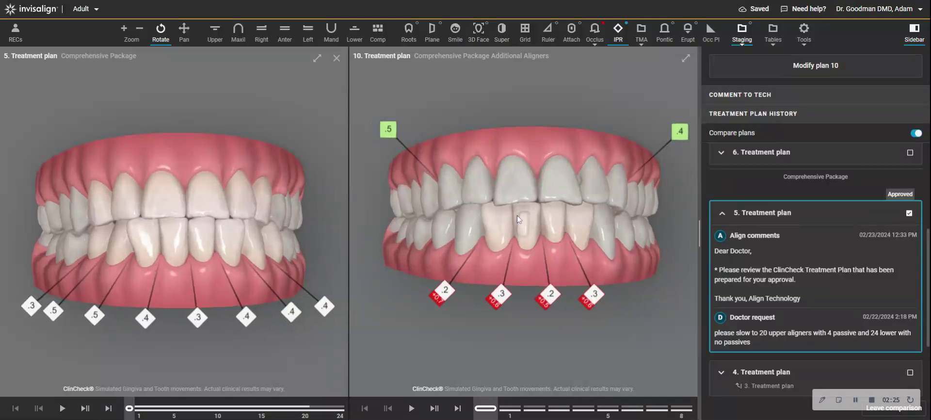
Preview the final stage of treatment plan 5 and return it to the initial stage.
{"action": "left_click_drag", "start_coordinate": [202, 227], "coordinate": [113, 355]}
{"action": "left_click", "coordinate": [108, 410]}
{"action": "left_click", "coordinate": [16, 409]}
Read the IPR details on the lower-tooth markers of treatment plan 5 and inspect the lower front teeth.
{"action": "mouse_move", "coordinate": [163, 193]}
{"action": "left_click_drag", "start_coordinate": [162, 193], "coordinate": [199, 216]}
{"action": "left_click_drag", "start_coordinate": [189, 244], "coordinate": [310, 291]}
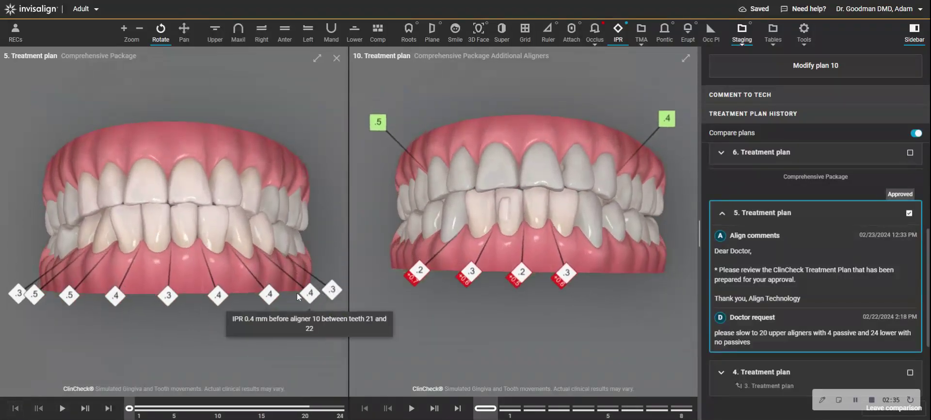
{"action": "mouse_move", "coordinate": [116, 294]}
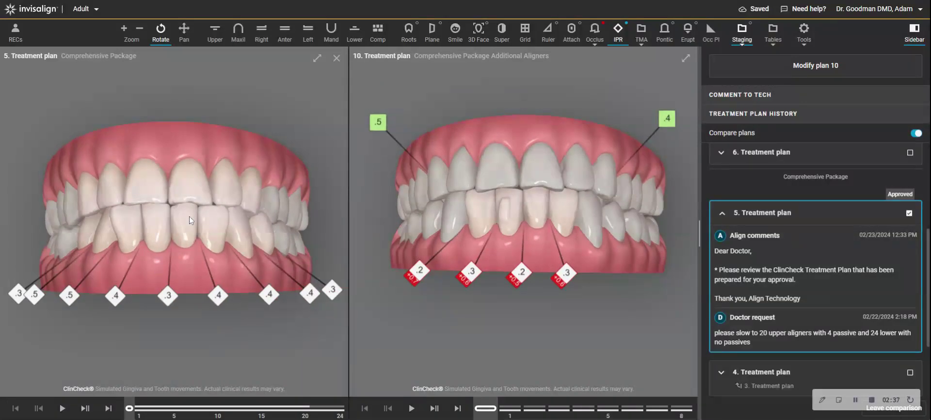
{"action": "left_click_drag", "start_coordinate": [220, 230], "coordinate": [169, 229]}
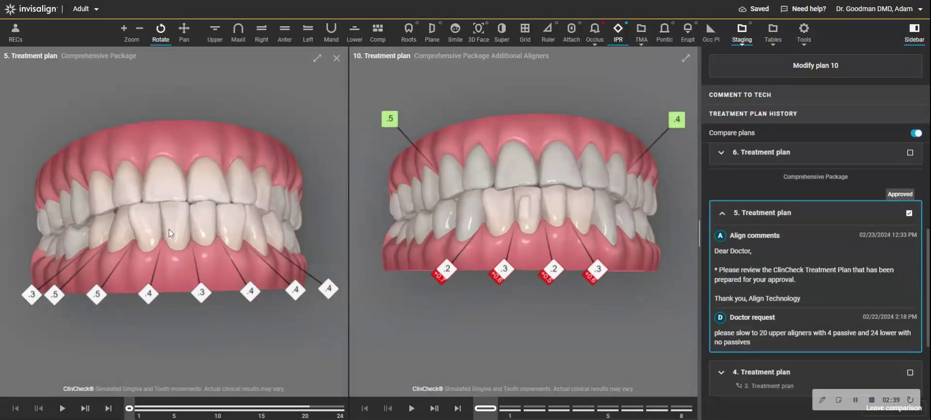
Compare the patient's left side bite and the space behind the upper canine in both plans, finishing with a front view.
{"action": "left_click_drag", "start_coordinate": [521, 144], "coordinate": [530, 227]}
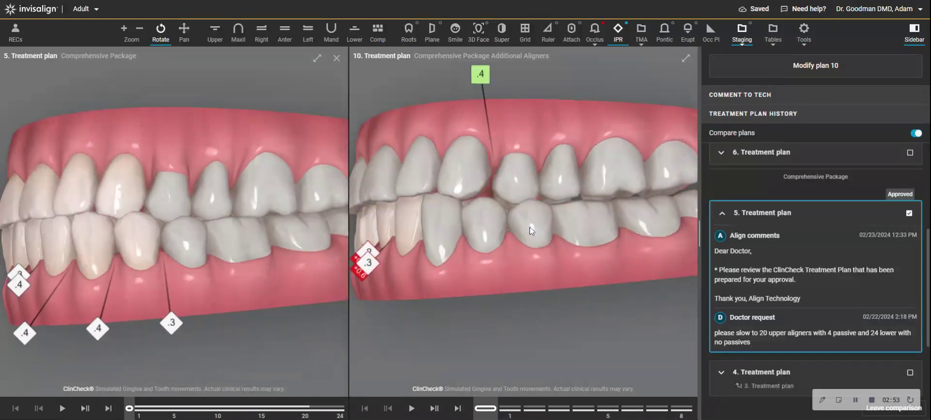
{"action": "mouse_move", "coordinate": [529, 227]}
{"action": "left_mouse_down"}
{"action": "mouse_move", "coordinate": [578, 224]}
{"action": "mouse_move", "coordinate": [512, 227]}
{"action": "left_mouse_up"}
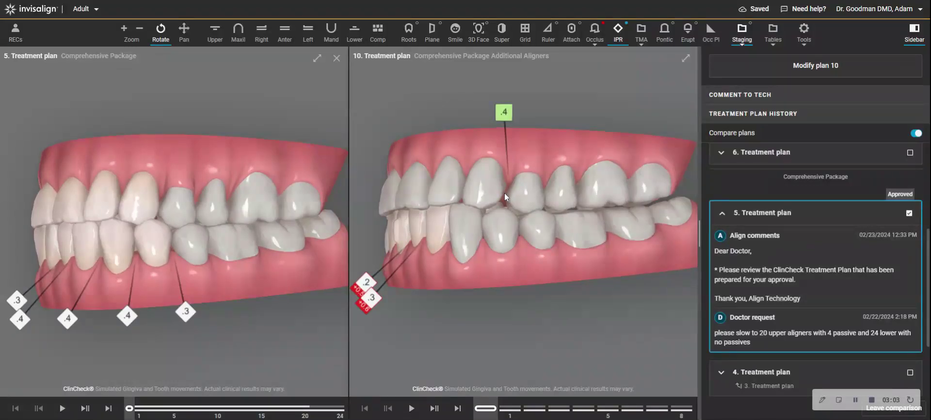
{"action": "left_click_drag", "start_coordinate": [501, 201], "coordinate": [531, 208]}
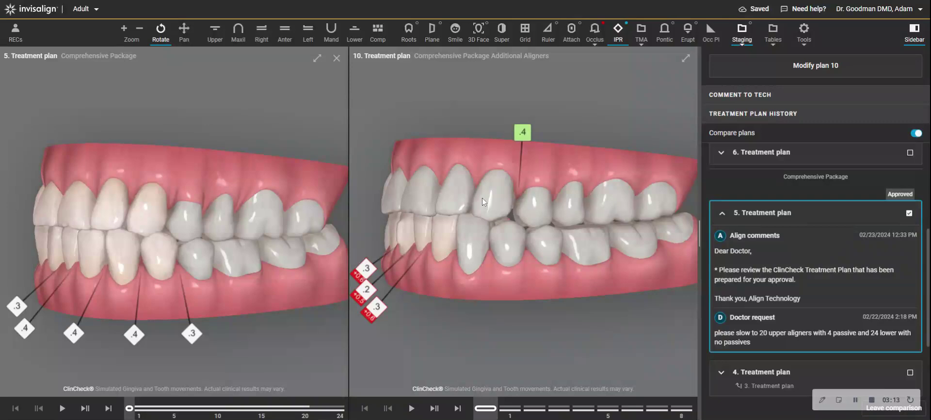
{"action": "left_click_drag", "start_coordinate": [482, 209], "coordinate": [458, 233]}
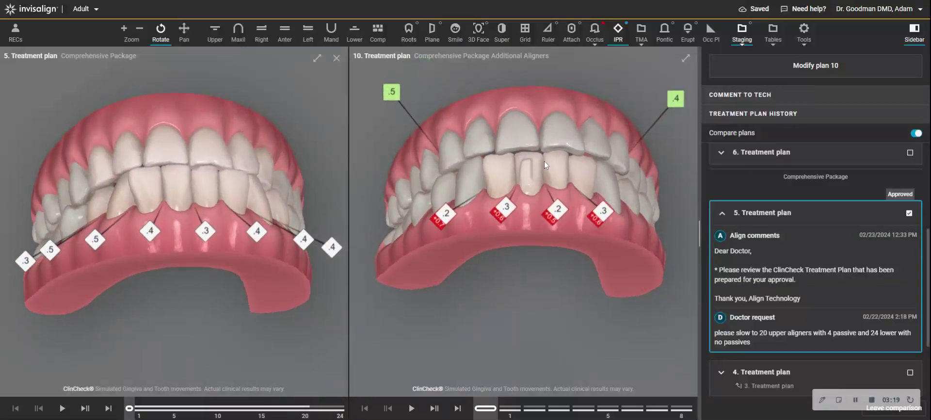
{"action": "left_click_drag", "start_coordinate": [544, 161], "coordinate": [500, 136]}
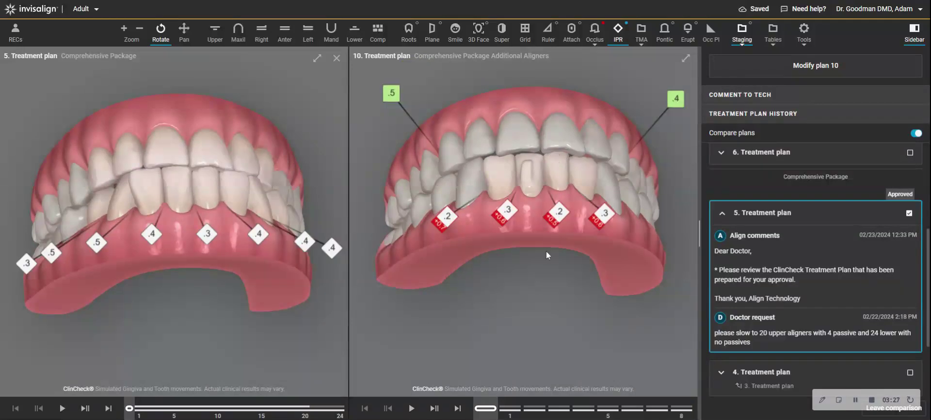
{"action": "mouse_move", "coordinate": [547, 251]}
{"action": "left_mouse_down"}
{"action": "mouse_move", "coordinate": [547, 271]}
{"action": "mouse_move", "coordinate": [560, 252]}
{"action": "left_mouse_up"}
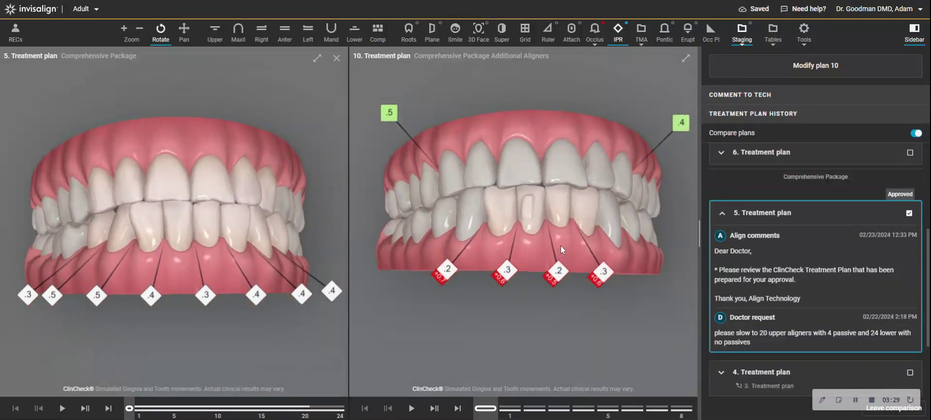
Close treatment plan 5 to end the comparison, and view both arches of treatment plan 10 from below.
{"action": "mouse_move", "coordinate": [442, 262]}
{"action": "left_click_drag", "start_coordinate": [543, 244], "coordinate": [499, 250]}
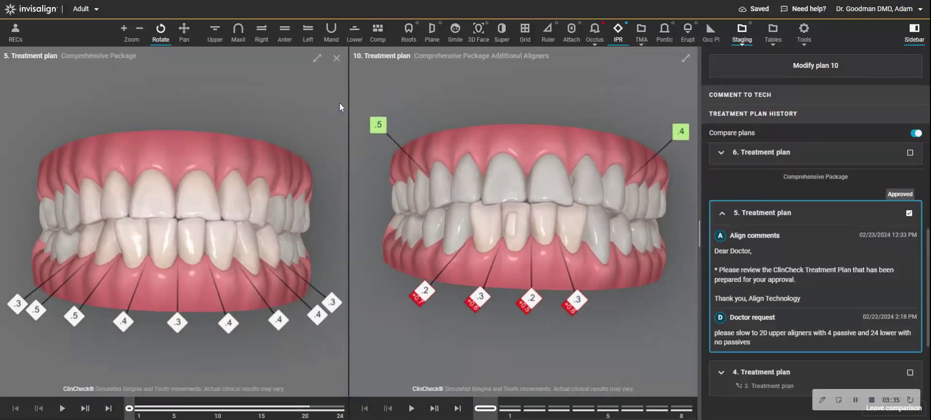
{"action": "left_click", "coordinate": [336, 59]}
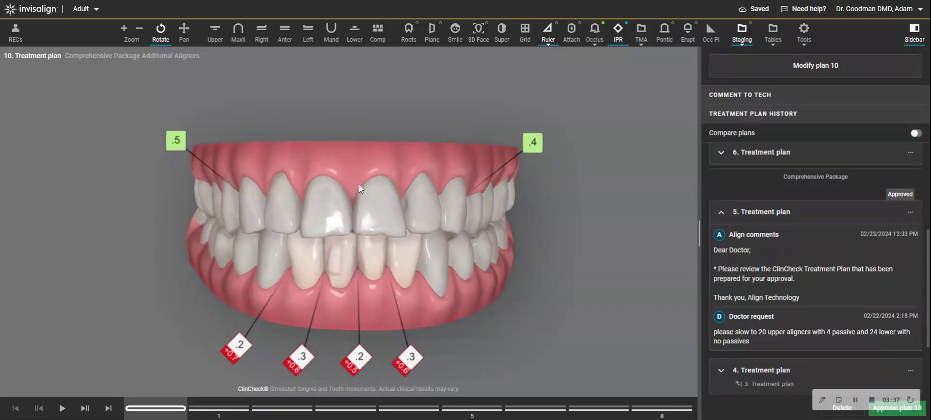
{"action": "left_click_drag", "start_coordinate": [359, 184], "coordinate": [361, 221]}
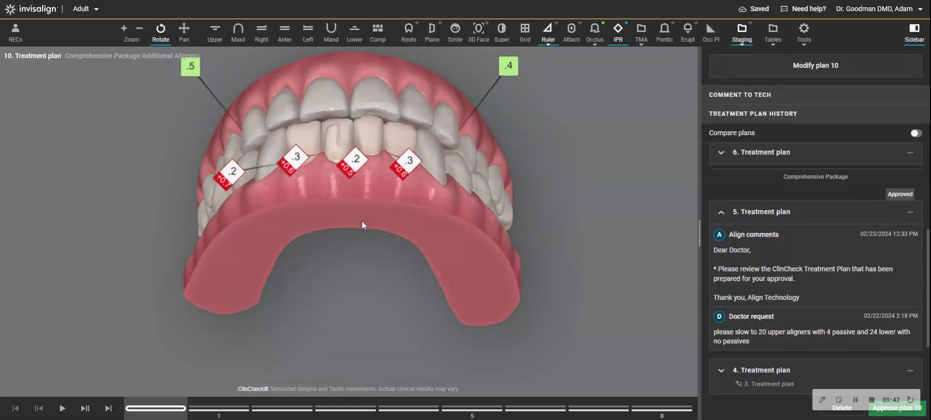
Go to the final stage of treatment plan 10 and examine the upper arch alone, finishing with a front view of both arches.
{"action": "left_click", "coordinate": [108, 408]}
{"action": "left_click", "coordinate": [228, 33]}
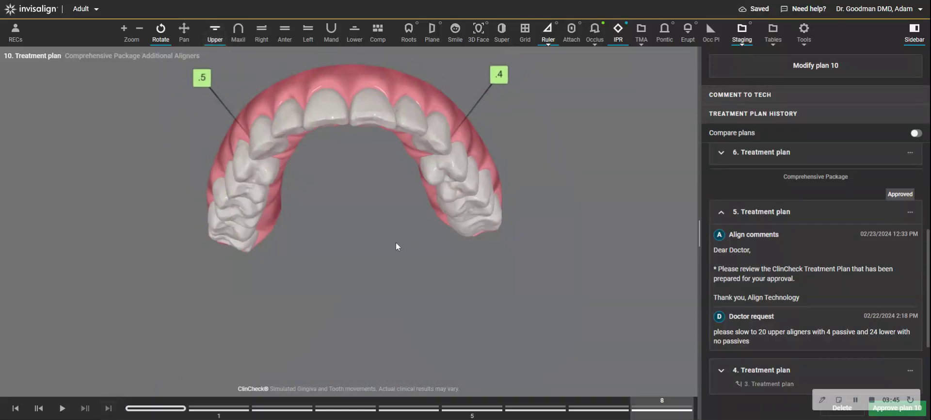
{"action": "left_click_drag", "start_coordinate": [304, 200], "coordinate": [313, 67]}
{"action": "left_click", "coordinate": [294, 32]}
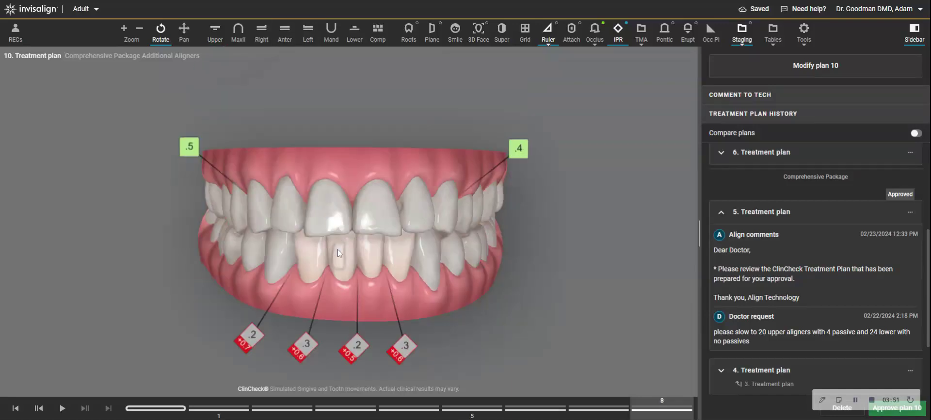
Isolate the lower arch of treatment plan 10 and compare its front teeth at the initial and final stages.
{"action": "left_click", "coordinate": [354, 33]}
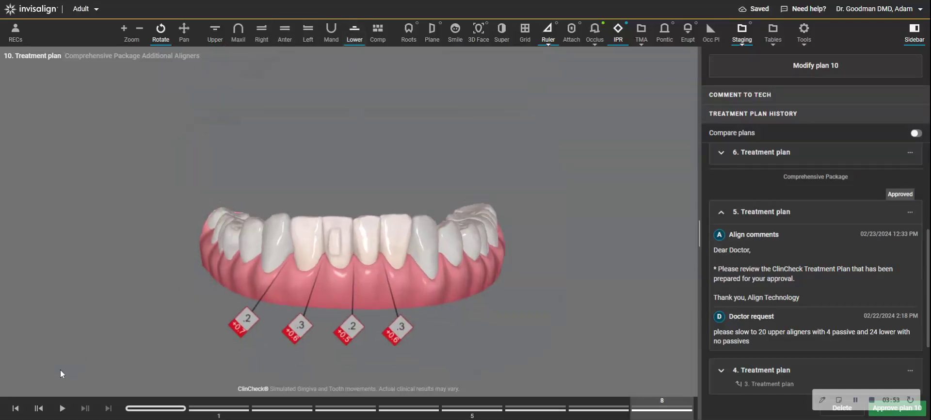
{"action": "left_click", "coordinate": [16, 409]}
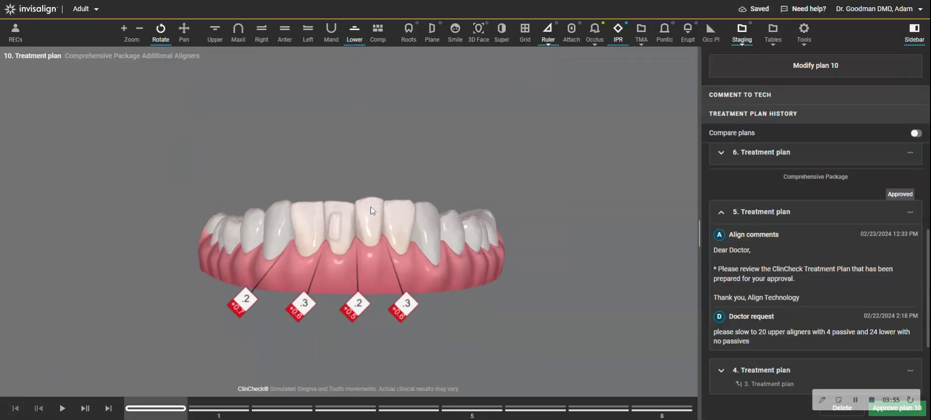
{"action": "left_click", "coordinate": [108, 407]}
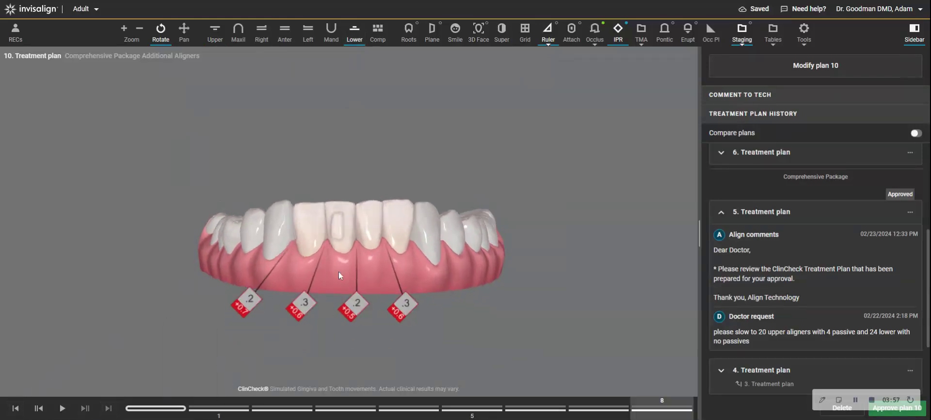